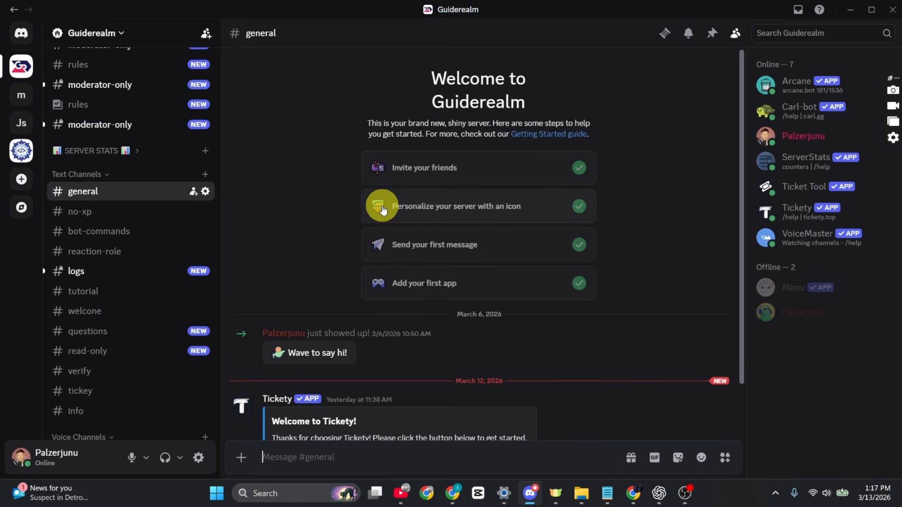
# Open the Voice & Video page of the user settings.
pyautogui.click(198, 458)
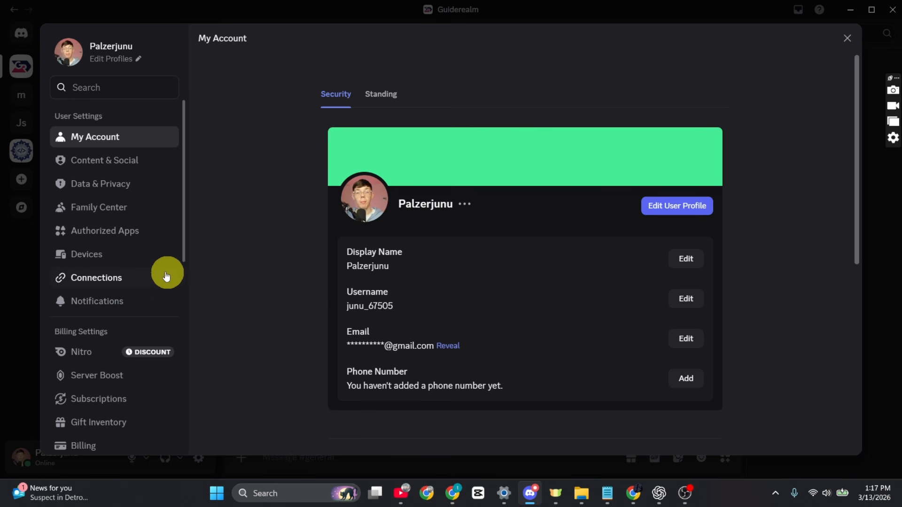
pyautogui.scroll(-6, 126, 341)
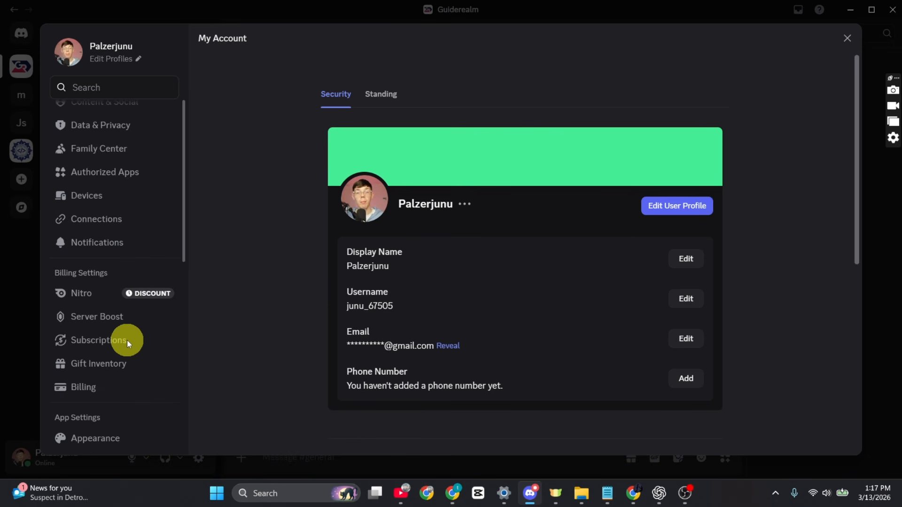
pyautogui.scroll(-3, 126, 343)
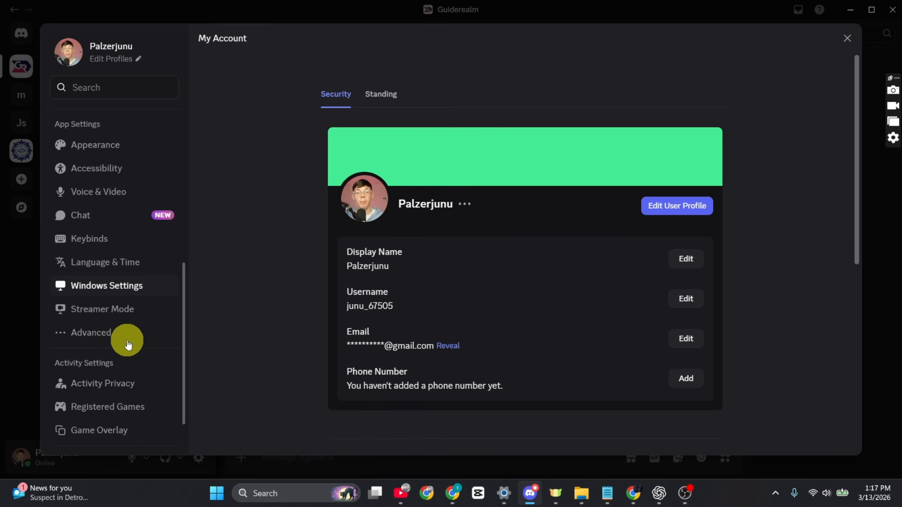
pyautogui.click(128, 193)
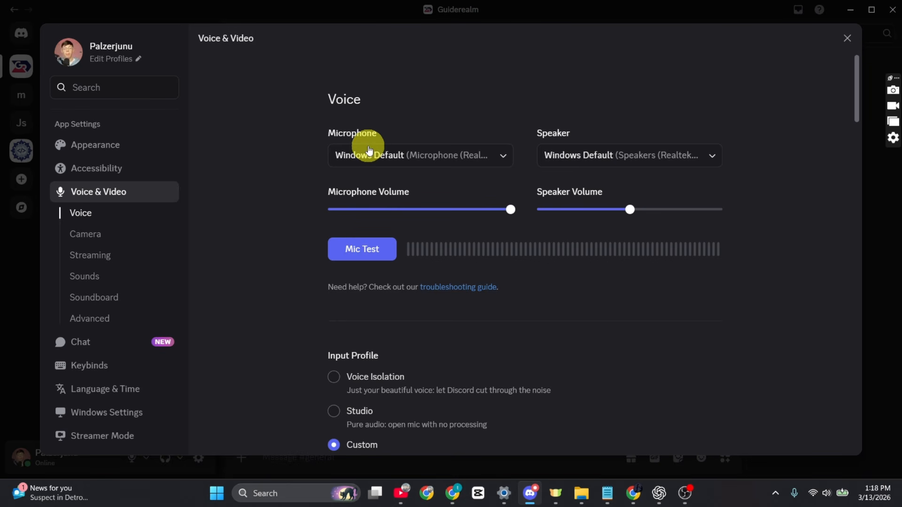
# Keep Windows Default as the microphone and lower the microphone volume slightly below maximum.
pyautogui.click(474, 160)
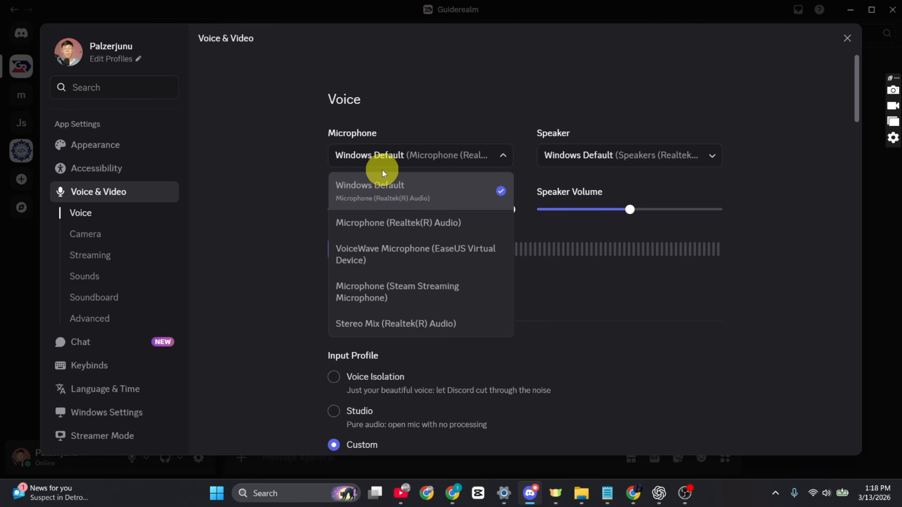
pyautogui.click(393, 168)
pyautogui.scroll(-1, 442, 300)
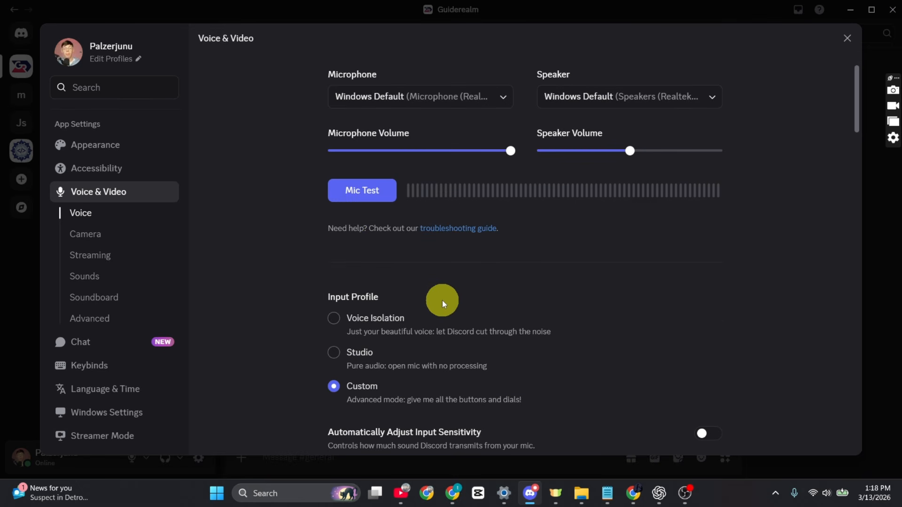
pyautogui.scroll(1, 441, 300)
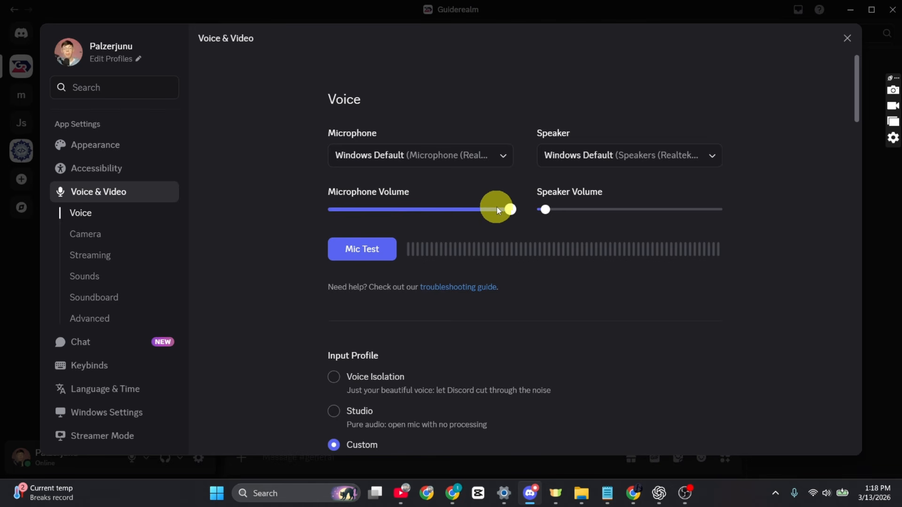
pyautogui.moveTo(503, 209); pyautogui.dragTo(491, 209)
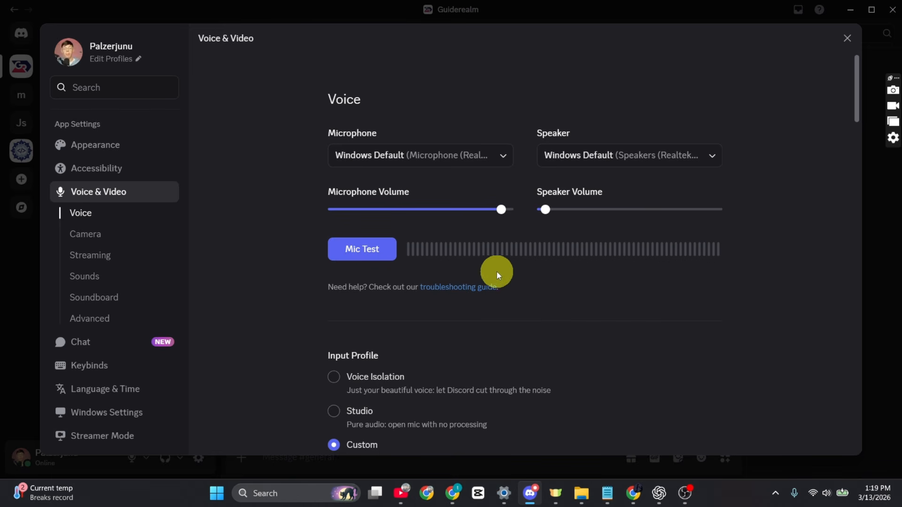
# Search Windows for "sound mixer options" and open the matching system sound settings.
pyautogui.click(301, 500)
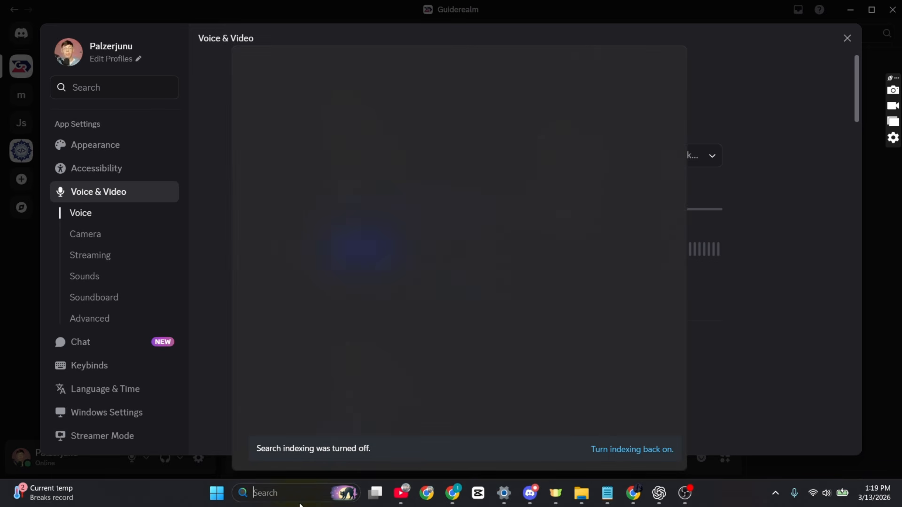
pyautogui.write('sound mixer options')
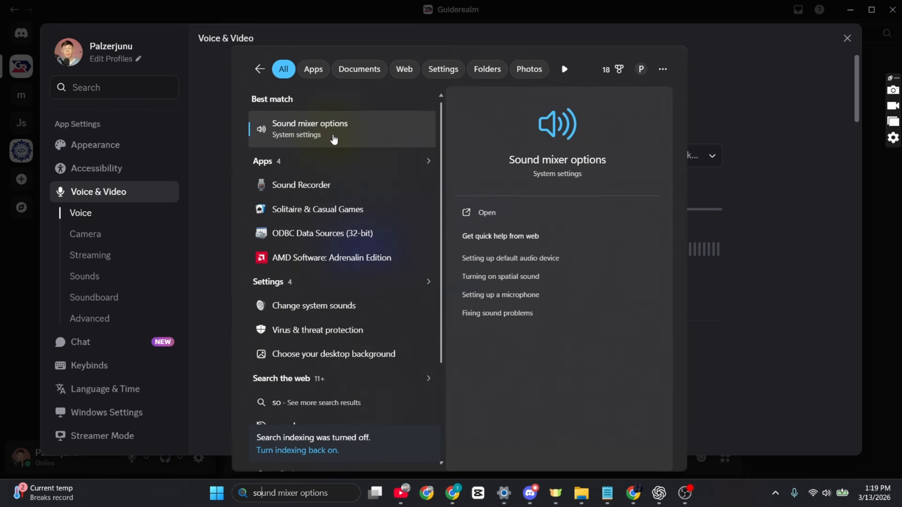
pyautogui.click(334, 140)
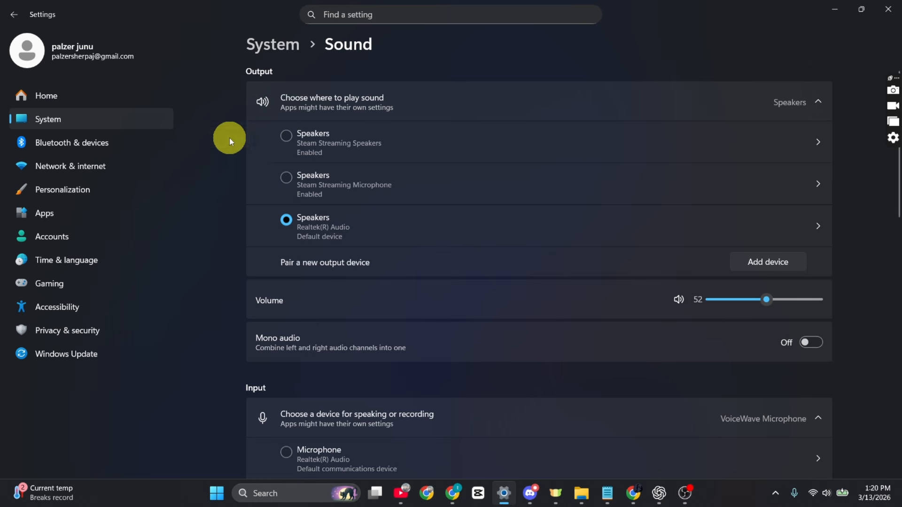
# Check the selected input device in the Windows sound settings and set the input volume to 100.
pyautogui.scroll(-4, 331, 249)
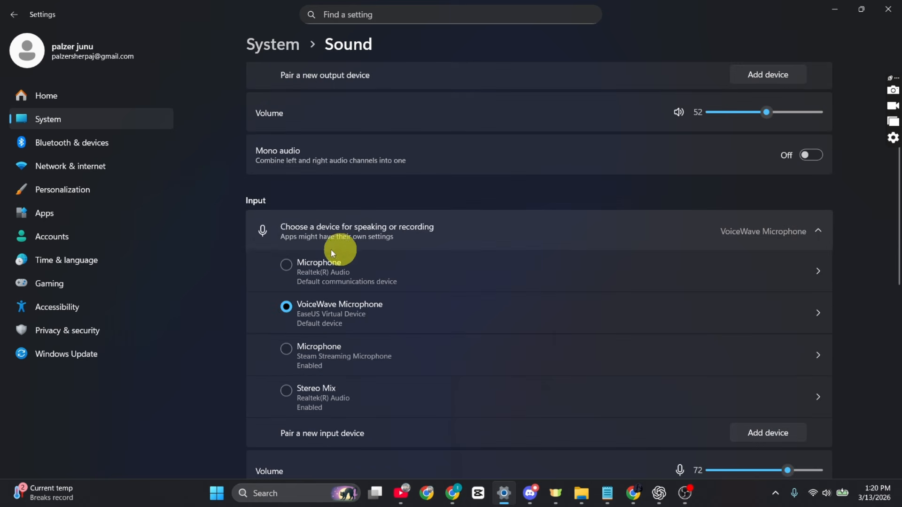
pyautogui.click(791, 232)
pyautogui.click(792, 231)
pyautogui.click(792, 230)
pyautogui.click(791, 230)
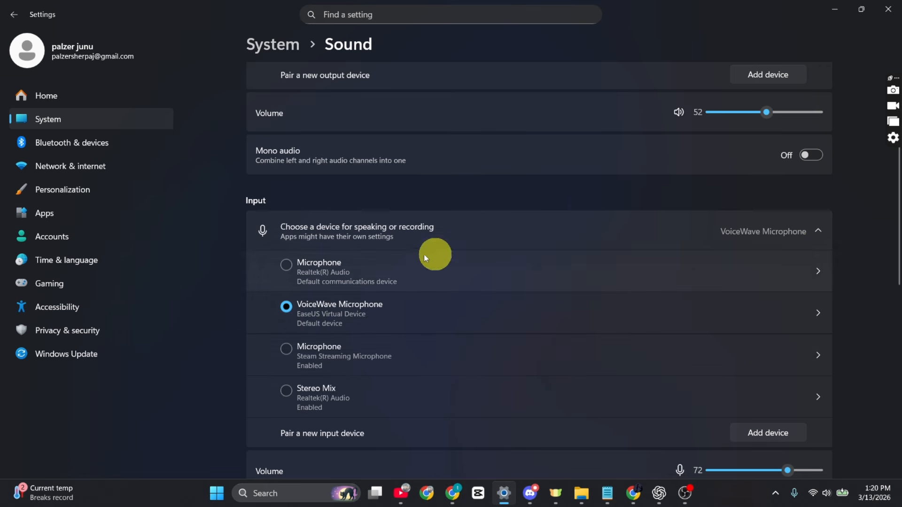
pyautogui.scroll(-3, 394, 322)
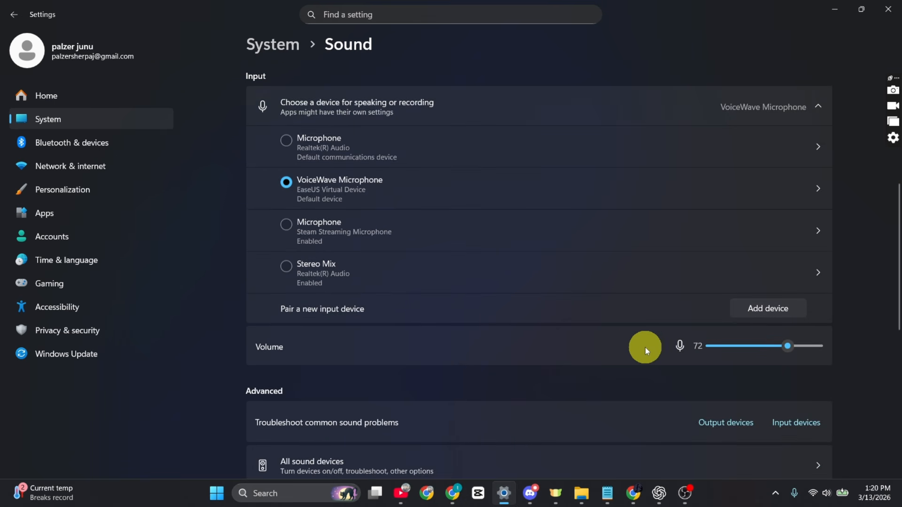
pyautogui.moveTo(793, 349); pyautogui.dragTo(819, 360)
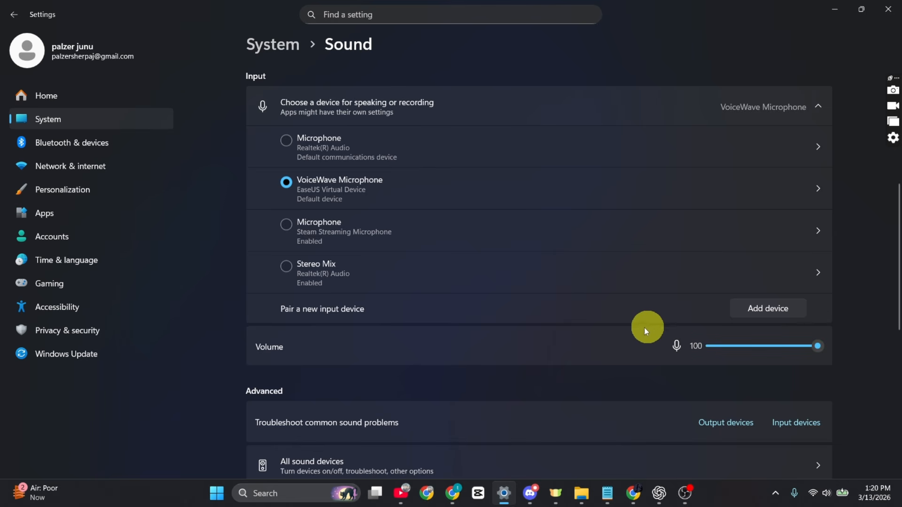
# Open More sound settings and display the list of recording devices in the Sound dialog.
pyautogui.scroll(-3, 629, 332)
pyautogui.scroll(-2, 629, 332)
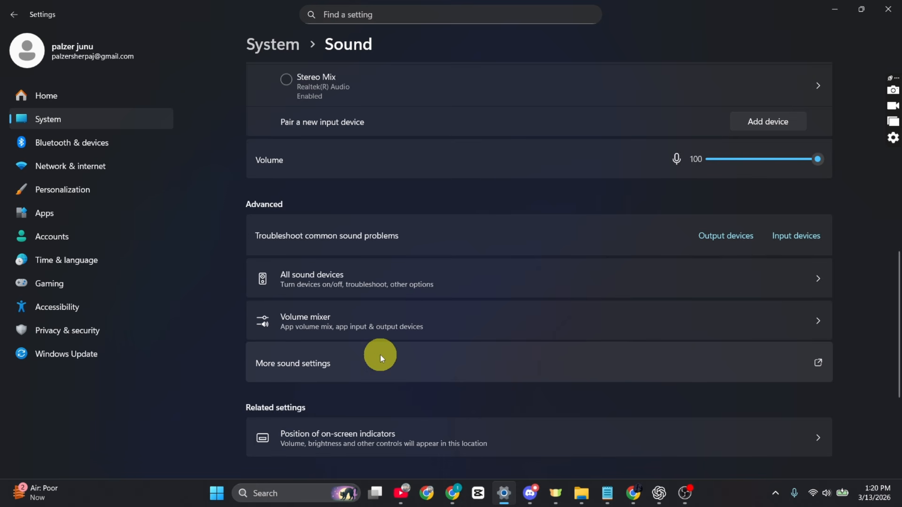
pyautogui.click(339, 362)
pyautogui.moveTo(259, 87); pyautogui.dragTo(529, 105)
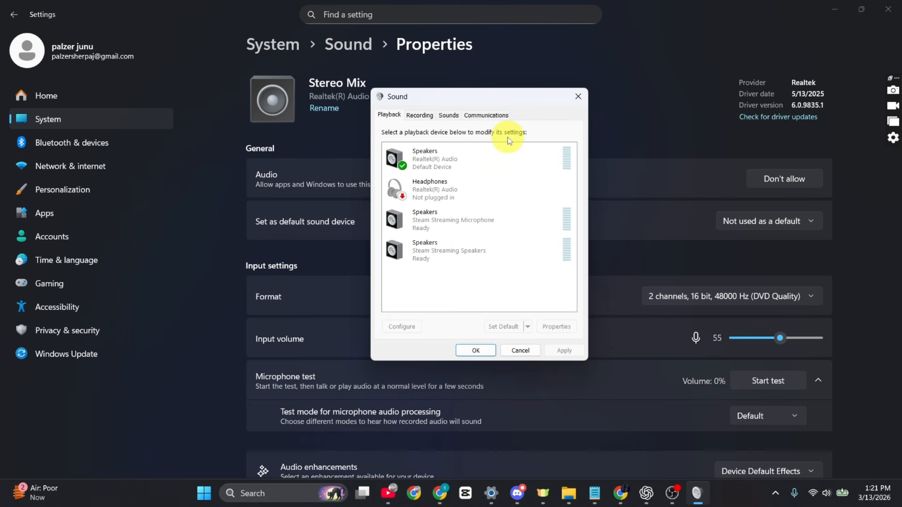
pyautogui.click(423, 116)
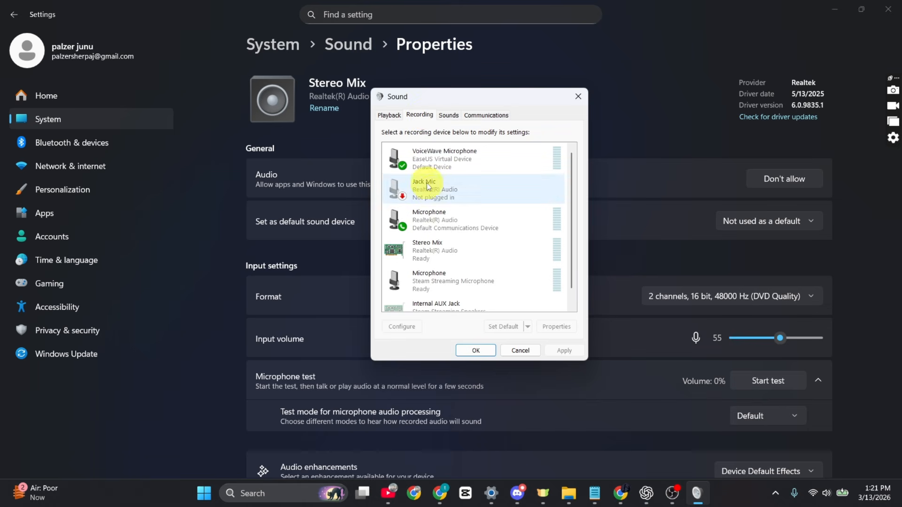
# Review the VoiceWave Microphone's advanced properties, including the exclusive mode options, and close the sound dialogs.
pyautogui.rightClick(455, 161)
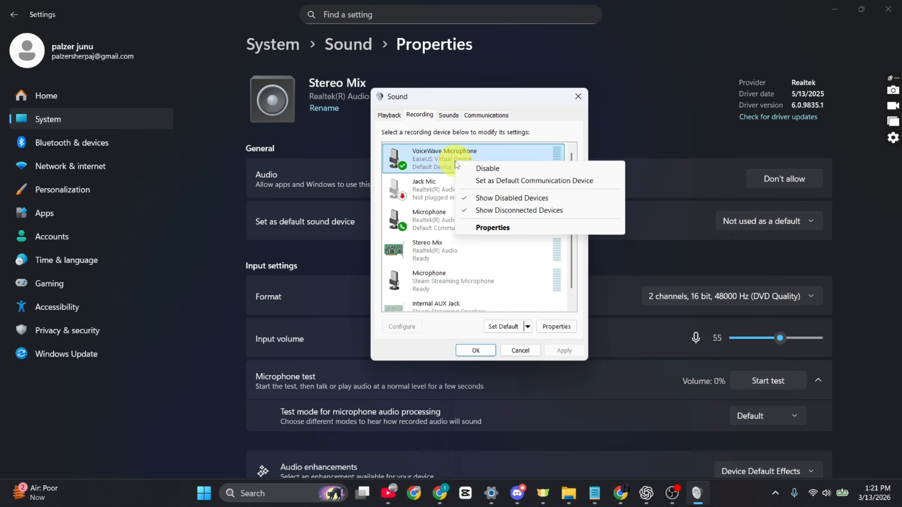
pyautogui.click(528, 229)
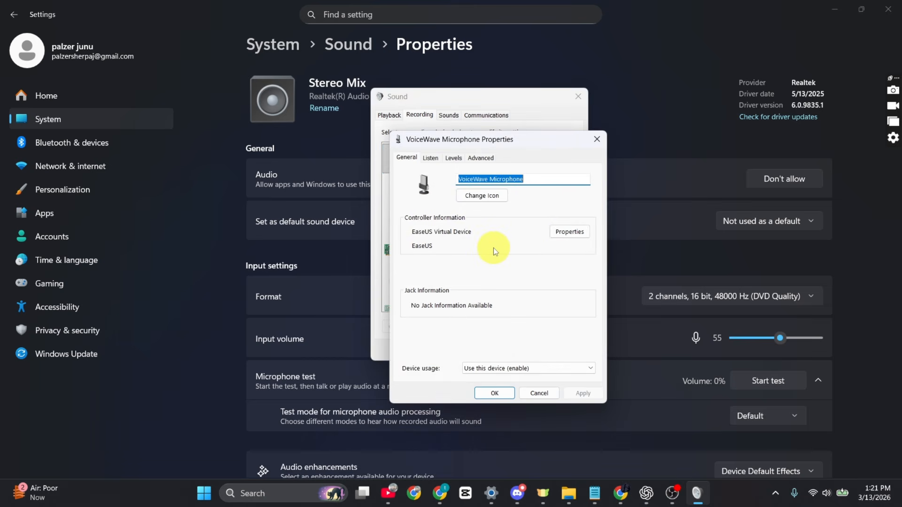
pyautogui.click(490, 161)
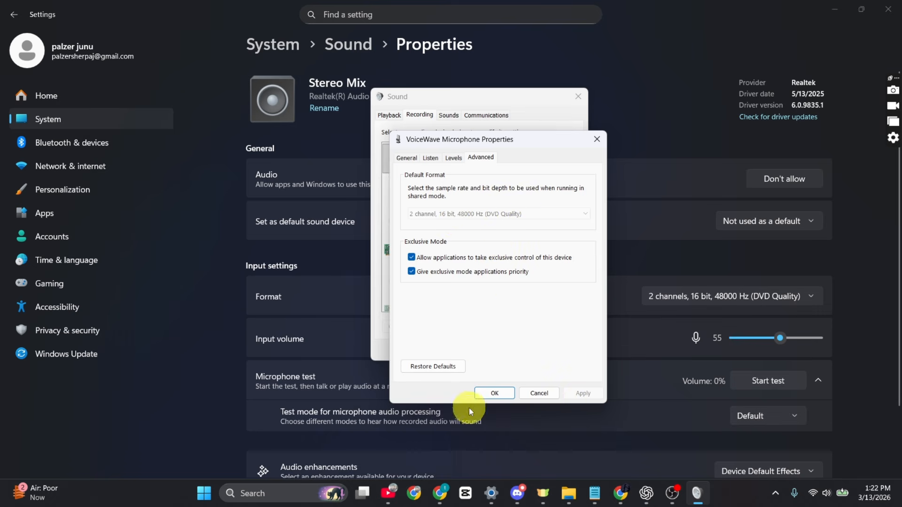
pyautogui.click(498, 392)
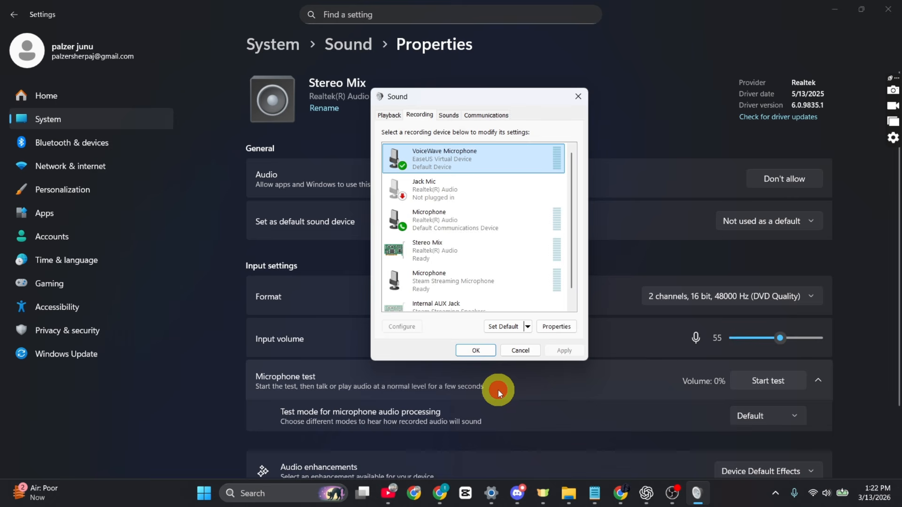
pyautogui.click(575, 96)
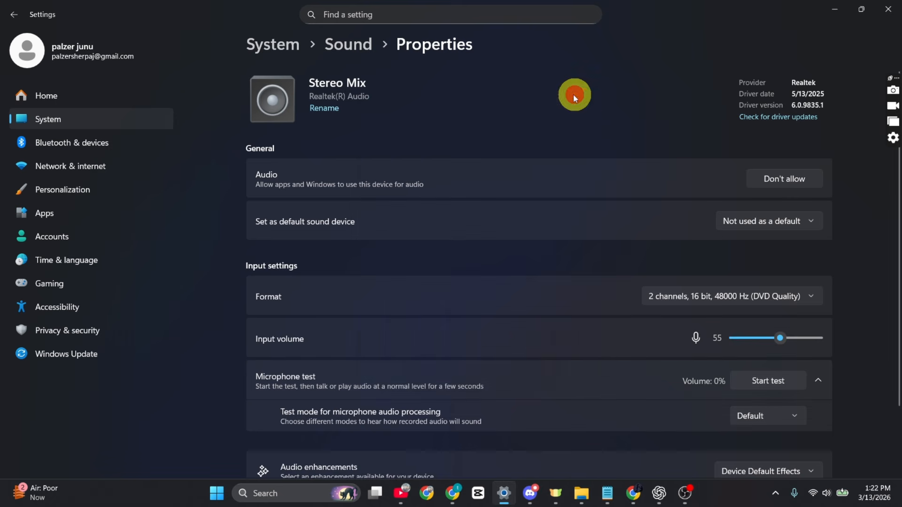
# Switch back to Discord and raise the manual input sensitivity threshold to nearly two-thirds of its slider.
pyautogui.click(530, 493)
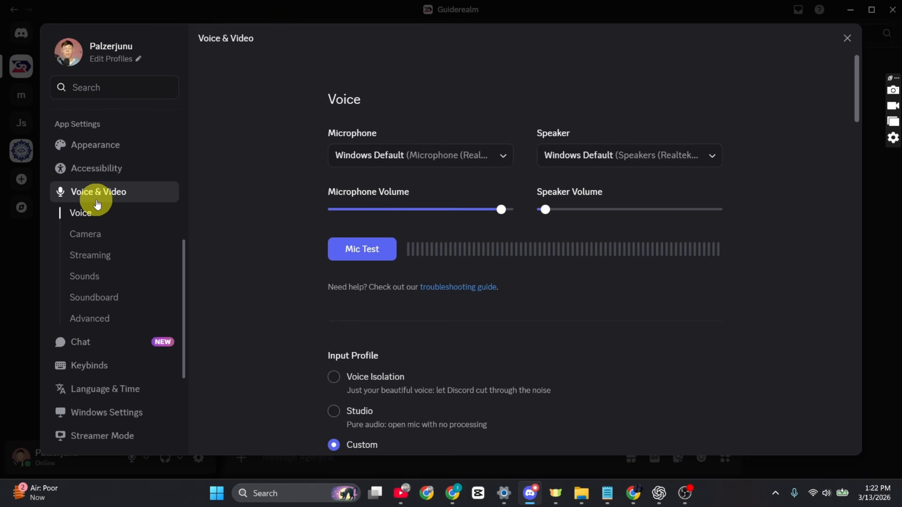
pyautogui.scroll(-4, 540, 289)
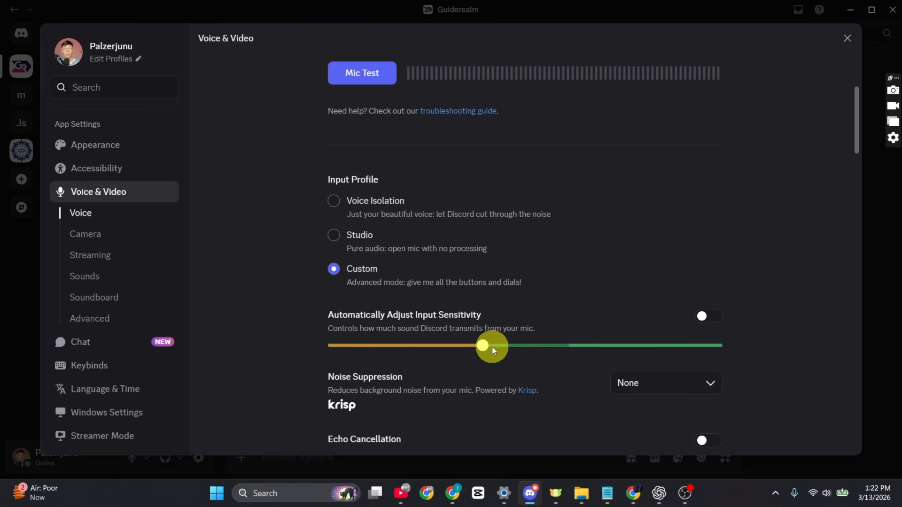
pyautogui.moveTo(491, 347); pyautogui.dragTo(575, 346)
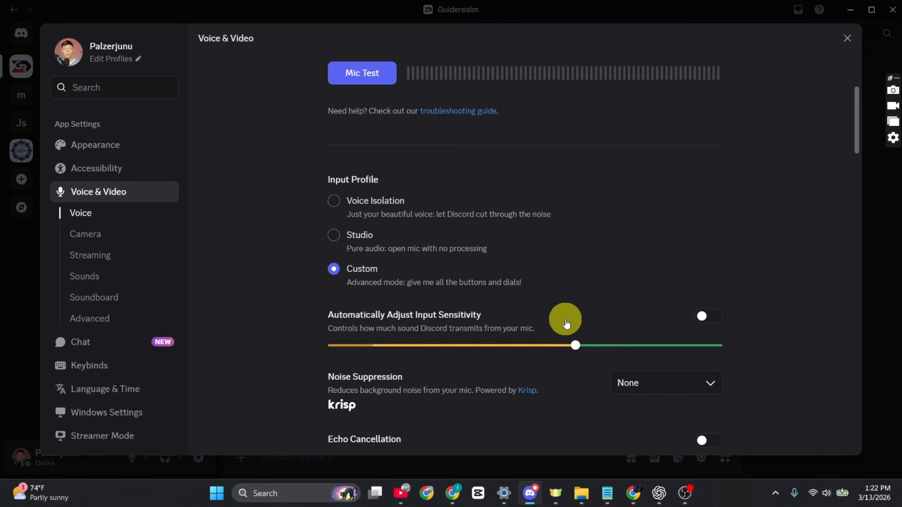
# Set the microphone's Noise Suppression to Krisp.
pyautogui.scroll(-3, 563, 322)
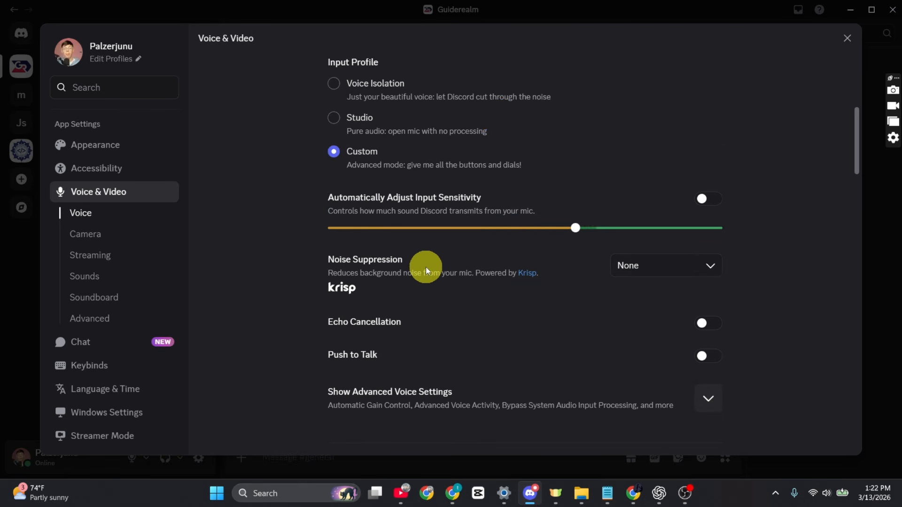
pyautogui.click(720, 268)
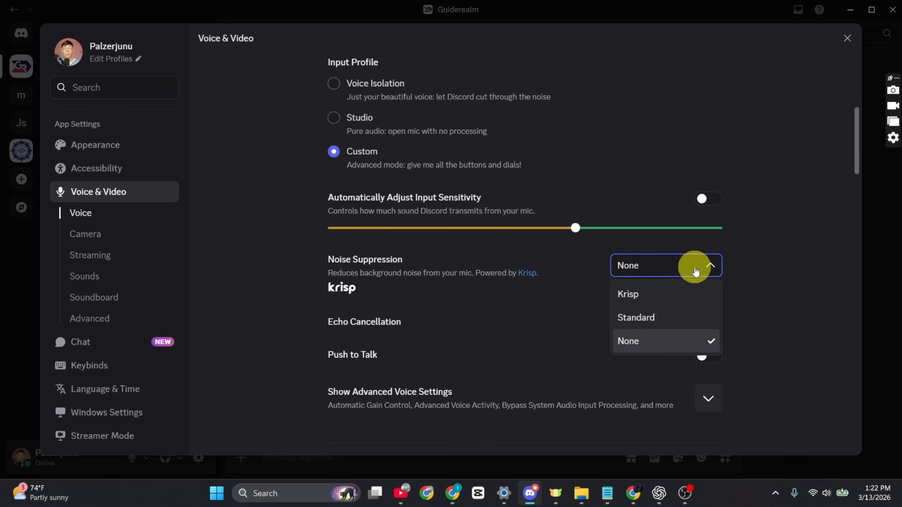
pyautogui.click(690, 294)
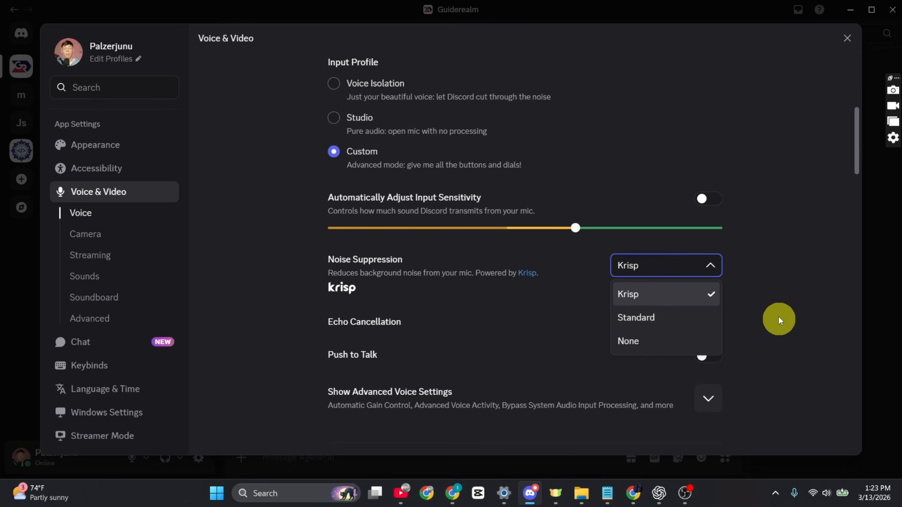
pyautogui.click(764, 293)
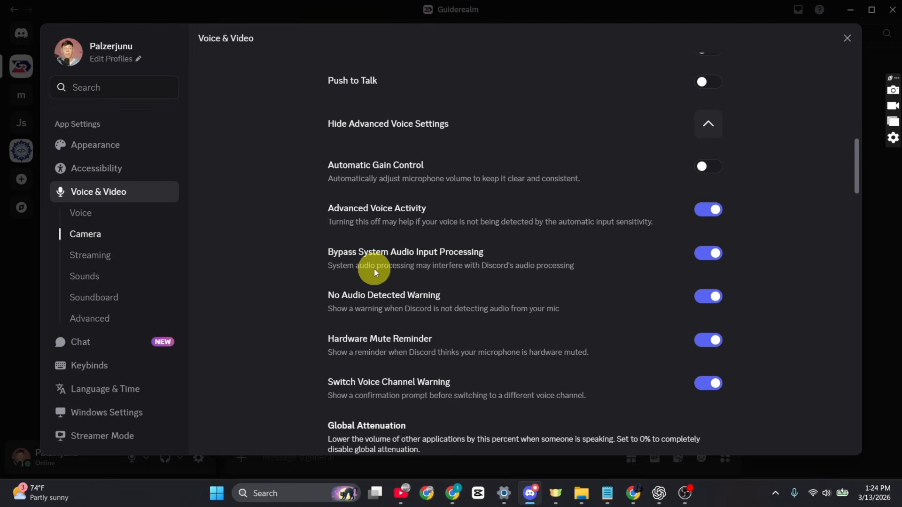
# Configure Global Attenuation with a slightly higher strength, enabled for When I speak and disabled for When others speak.
pyautogui.scroll(-5, 374, 269)
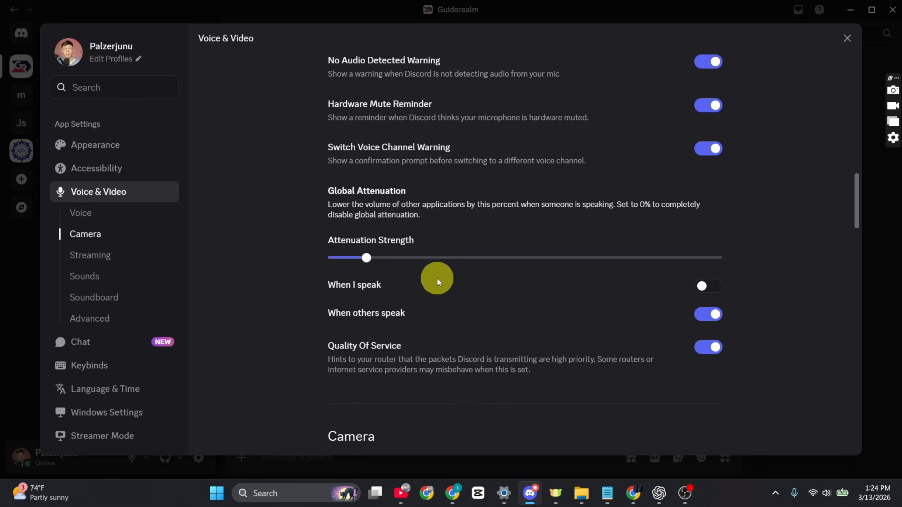
pyautogui.click(713, 287)
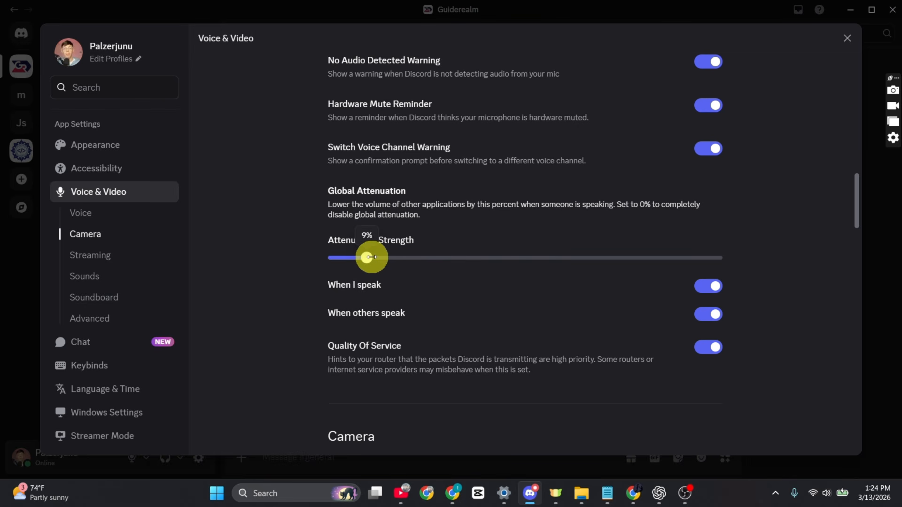
pyautogui.moveTo(371, 257)
pyautogui.mouseDown()
pyautogui.moveTo(406, 254)
pyautogui.moveTo(378, 259)
pyautogui.mouseUp()
pyautogui.moveTo(383, 261); pyautogui.dragTo(385, 258)
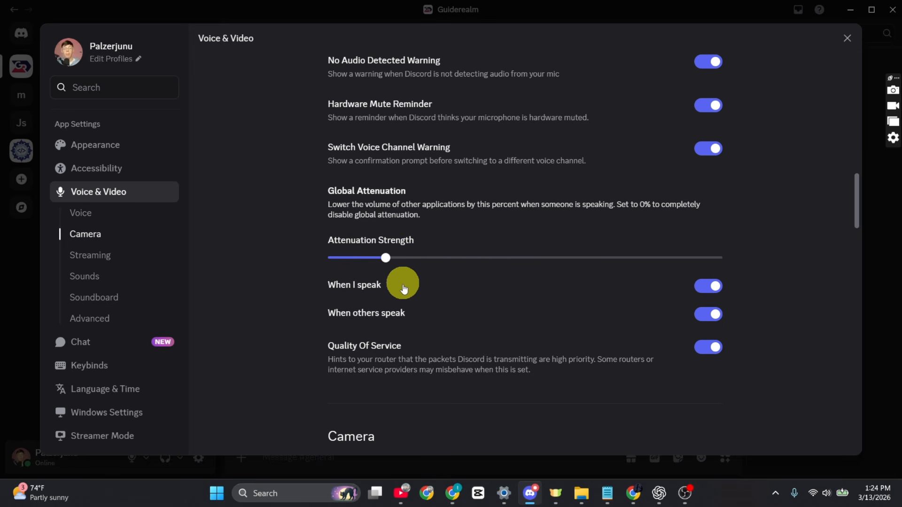
pyautogui.click(709, 322)
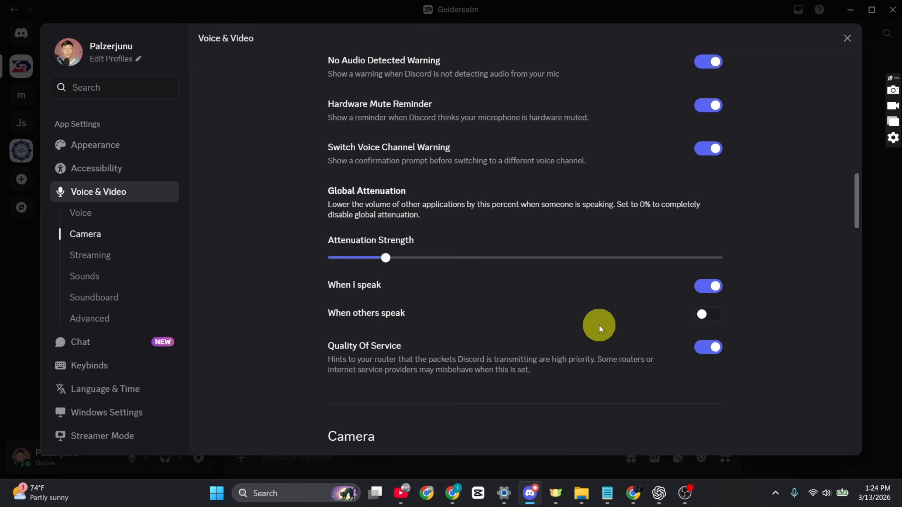
pyautogui.scroll(15, 606, 297)
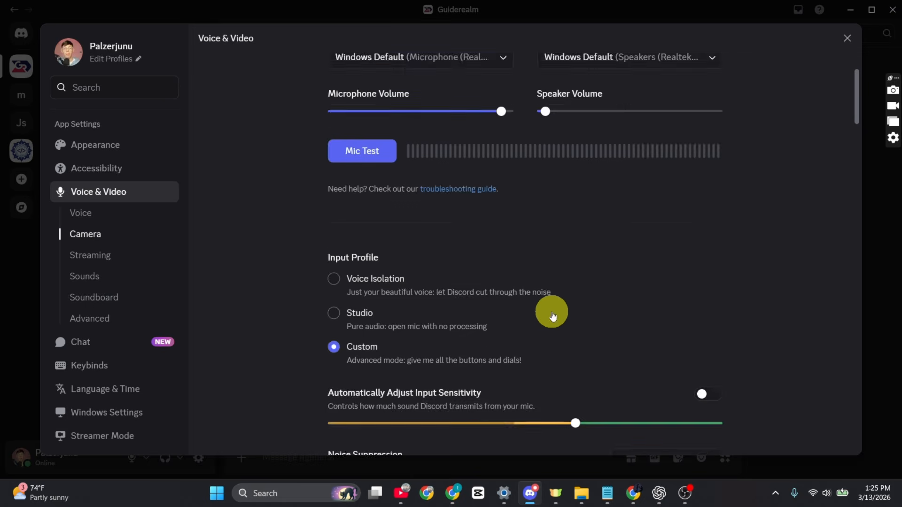